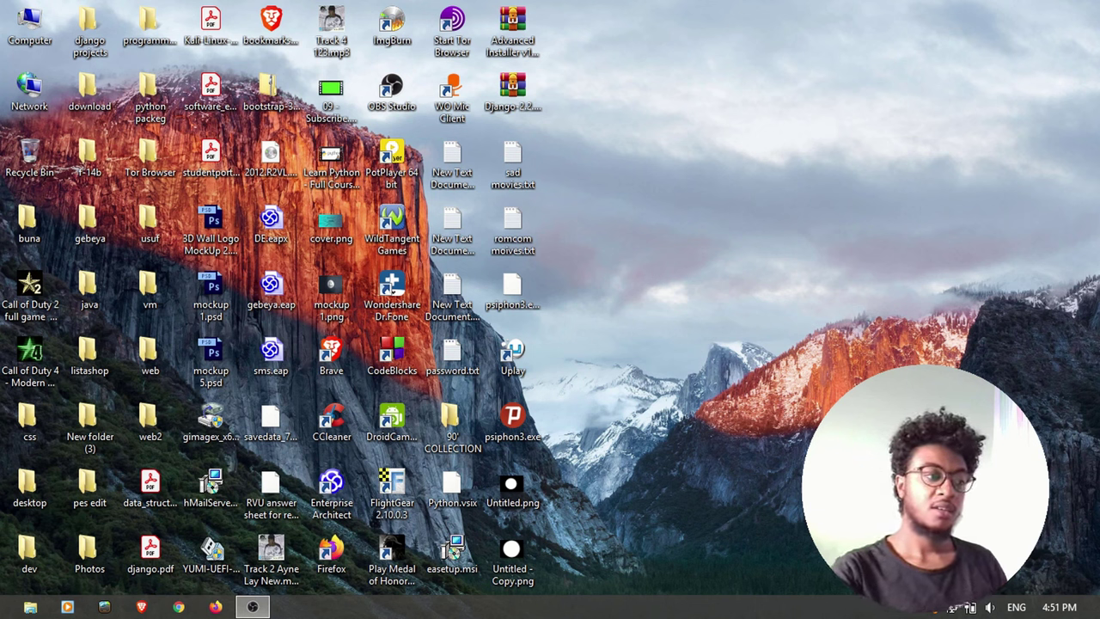
# Launch Google Chrome from the taskbar to a blank New Tab page
pyautogui.click(178, 607)
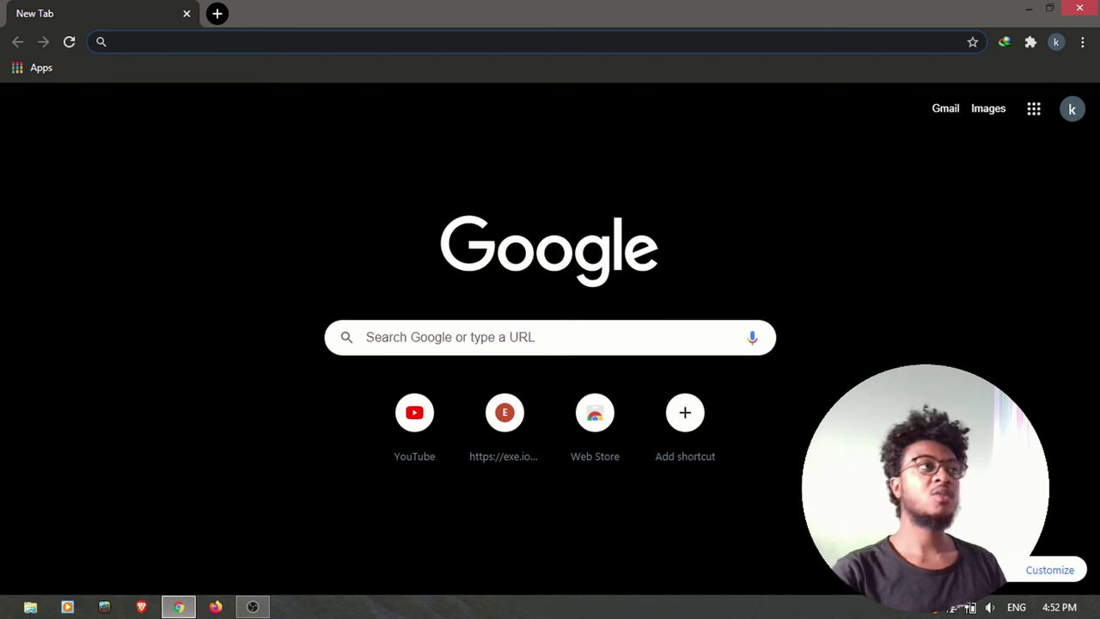
pyautogui.click(151, 41)
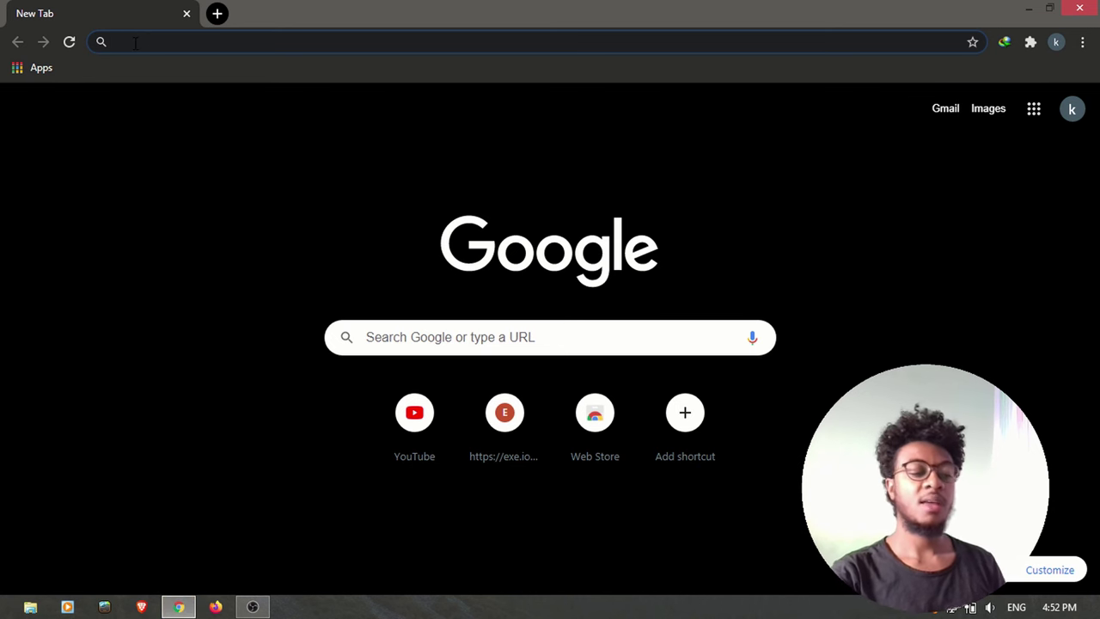
# Load the TP-Link router login page at 192.168.1.1
pyautogui.write('192.1')
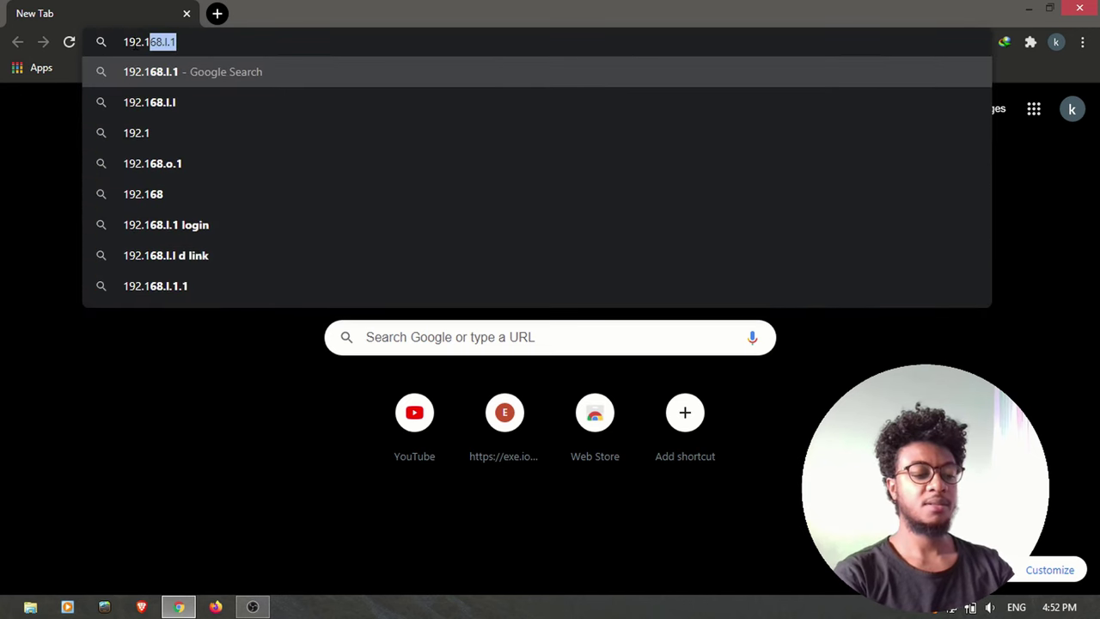
pyautogui.write('68.1.1')
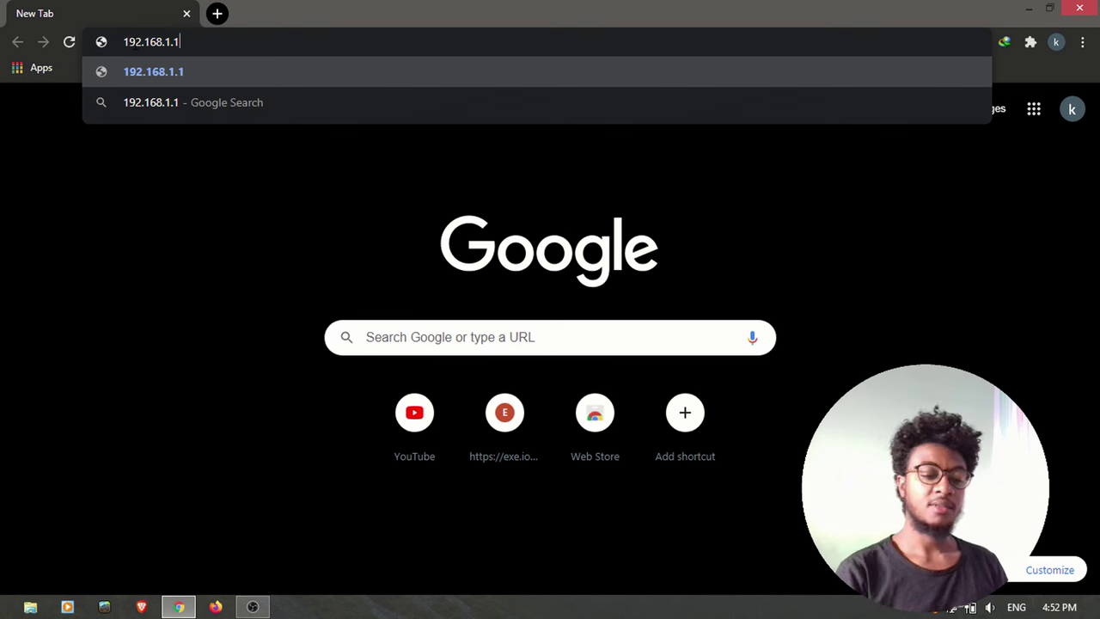
pyautogui.press('Return')
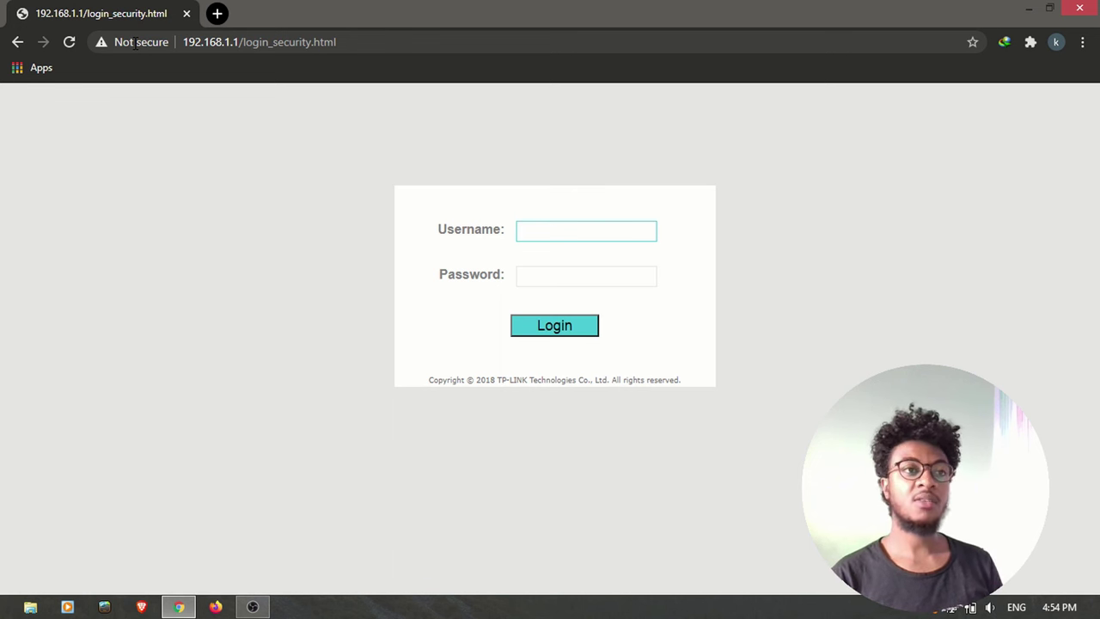
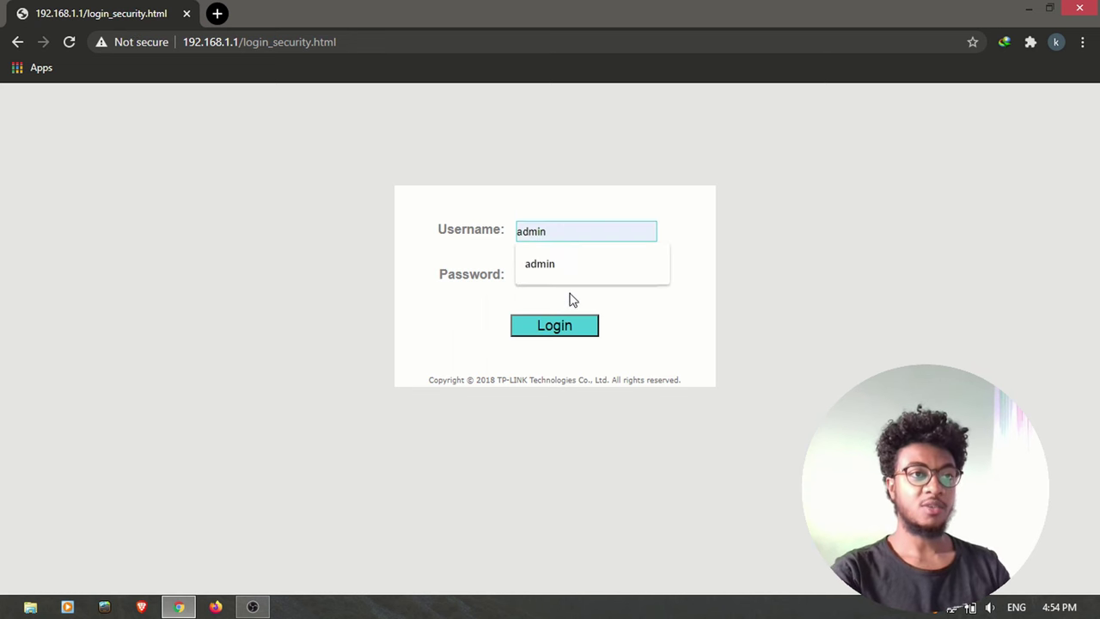
# Sign in to the router with the administrator username and password
pyautogui.click(567, 263)
pyautogui.click(545, 277)
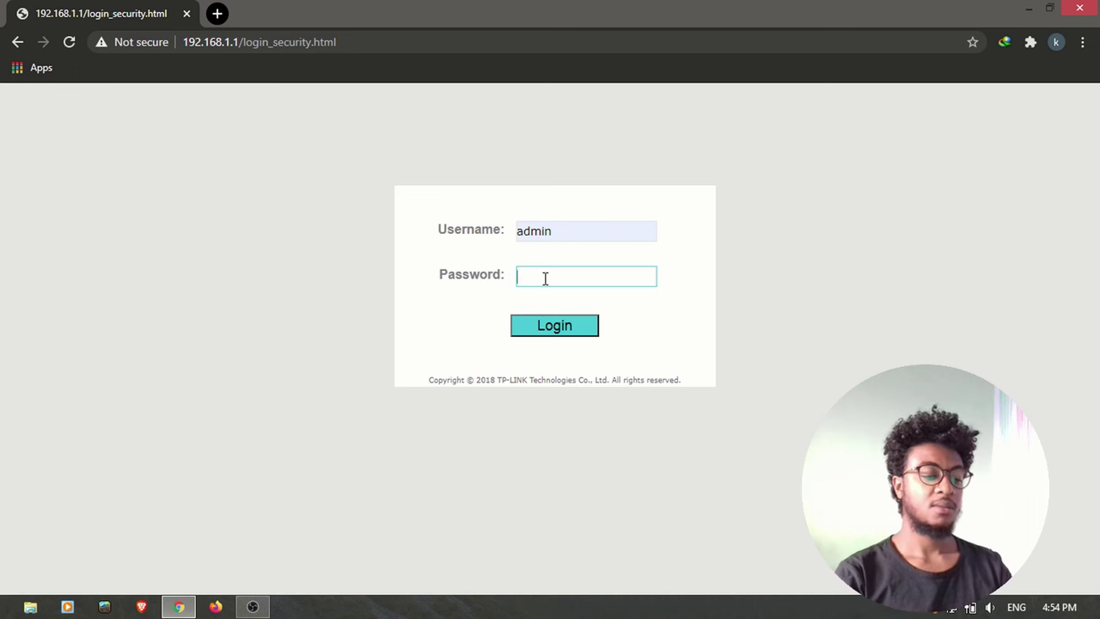
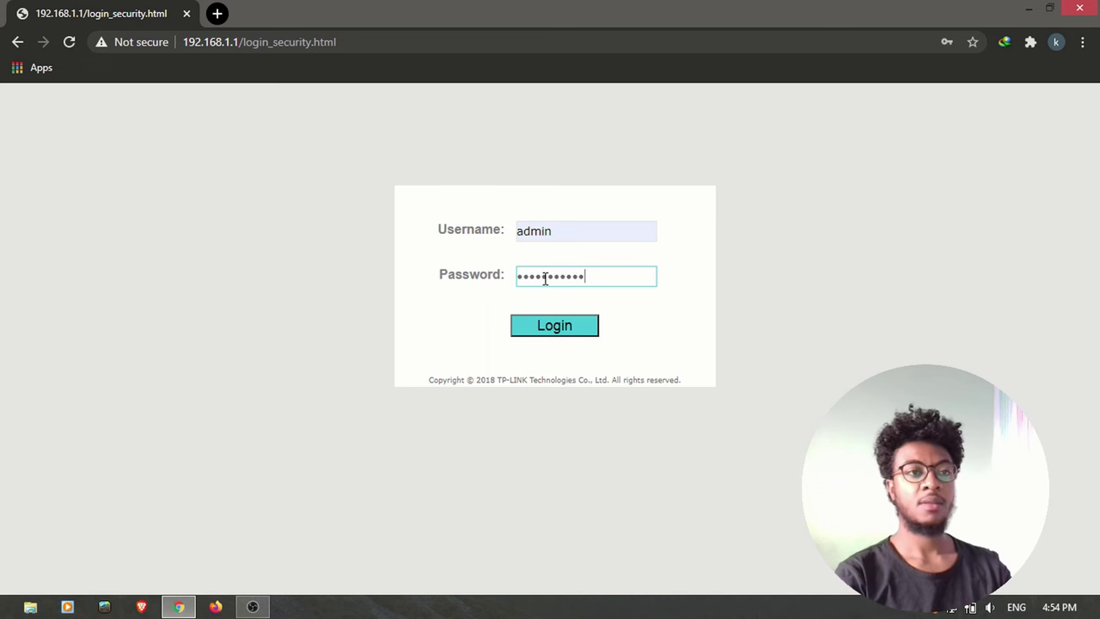
pyautogui.press('Return')
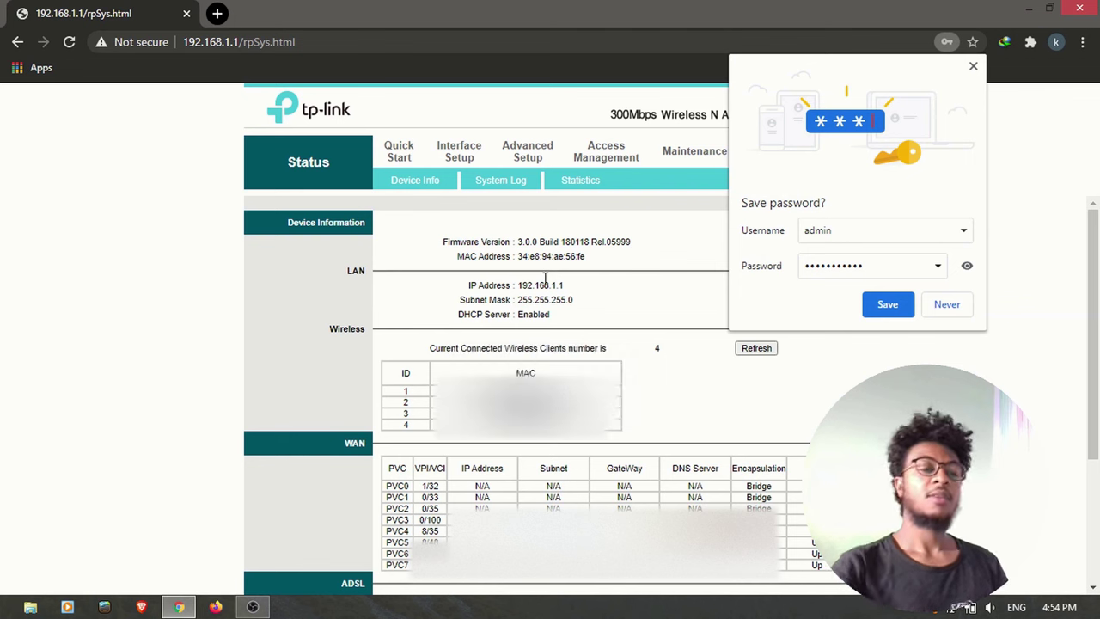
# Dismiss Chrome's save-password offer and open the Maintenance Administration password form
pyautogui.click(973, 66)
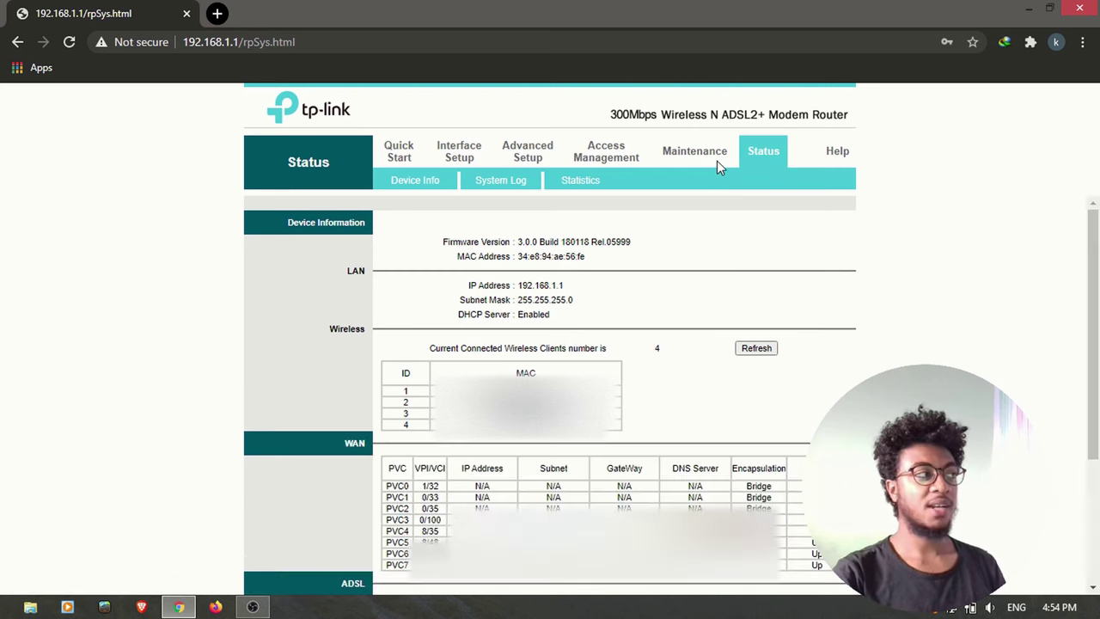
pyautogui.click(712, 154)
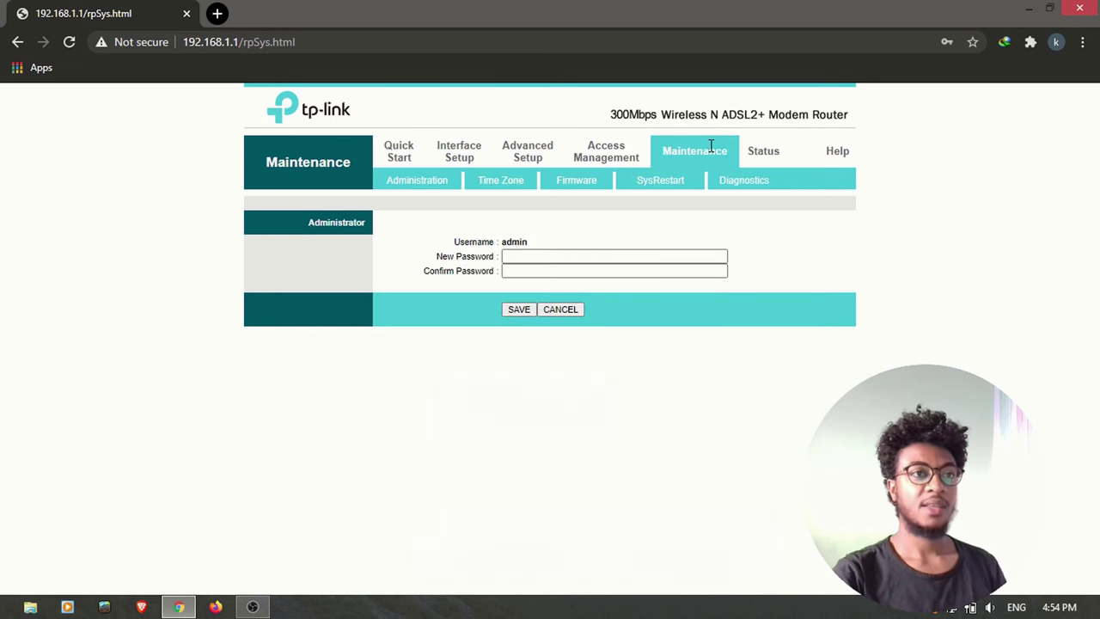
pyautogui.click(518, 256)
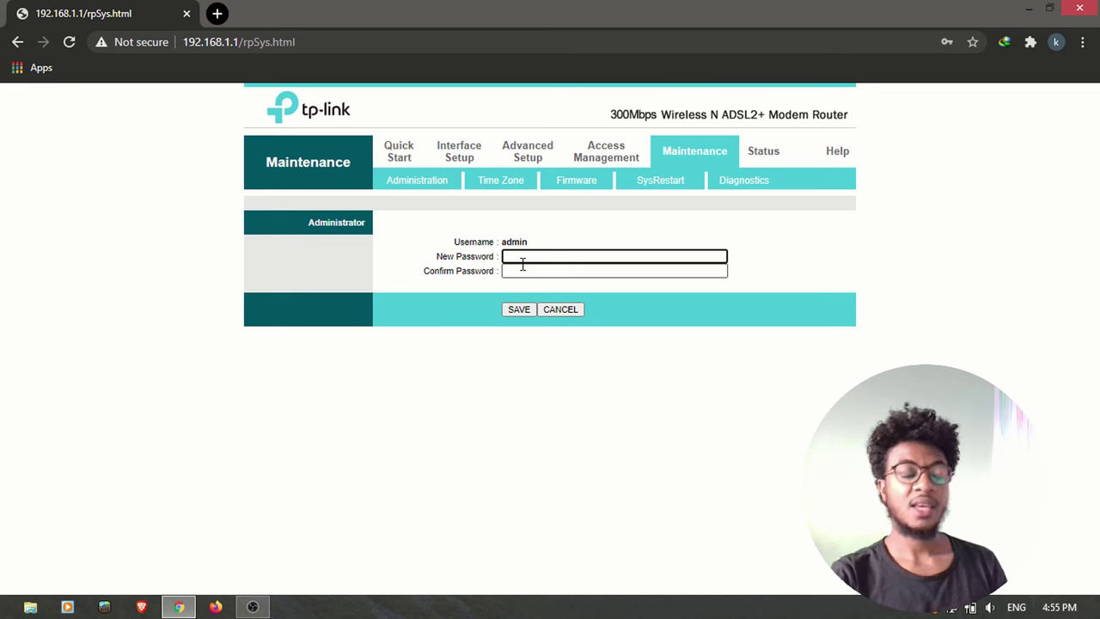
pyautogui.click(517, 270)
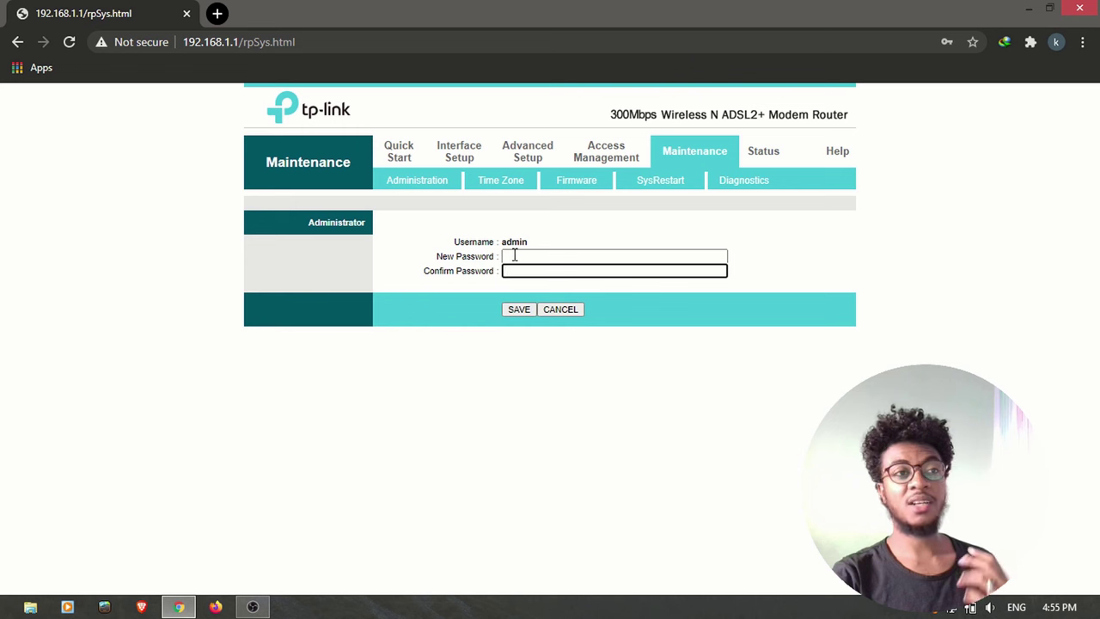
pyautogui.click(513, 255)
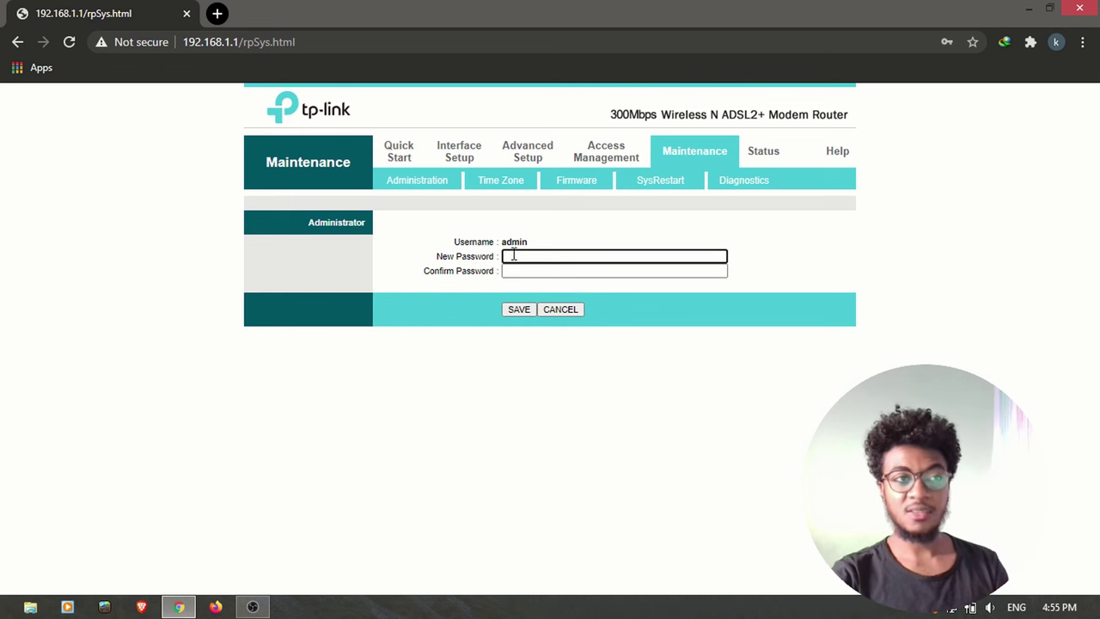
pyautogui.click(523, 272)
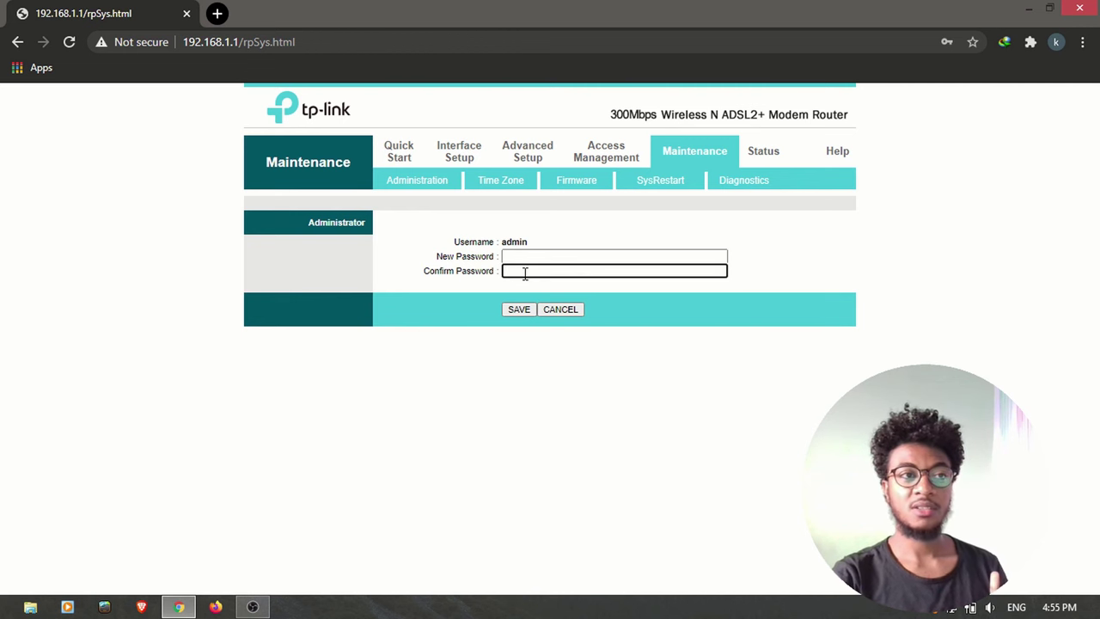
pyautogui.hotkey('shift', 'Tab')
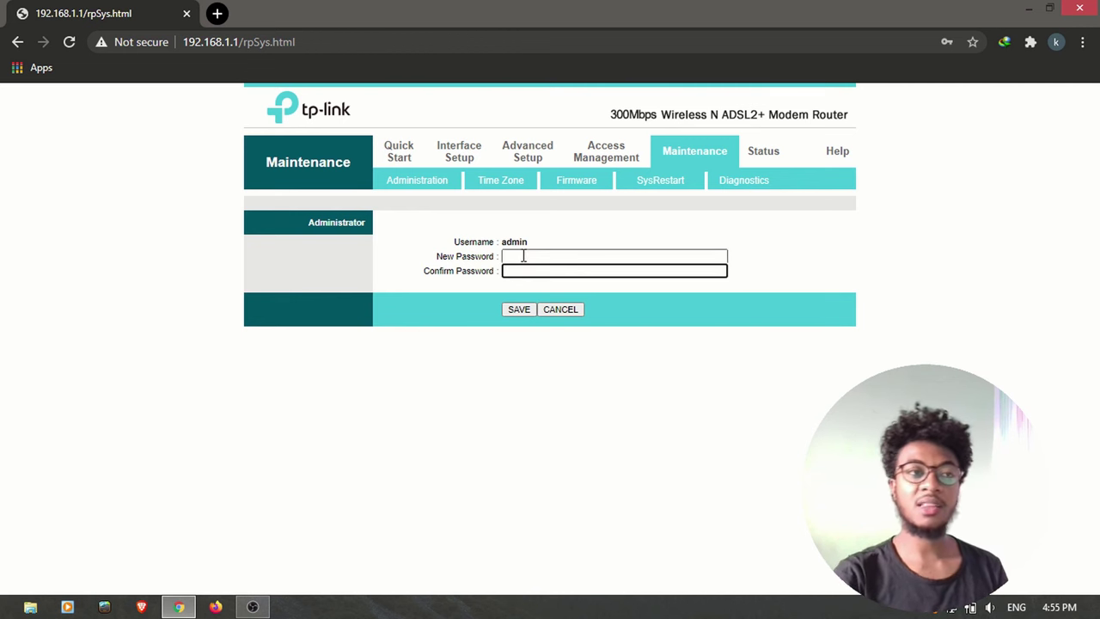
pyautogui.click(528, 273)
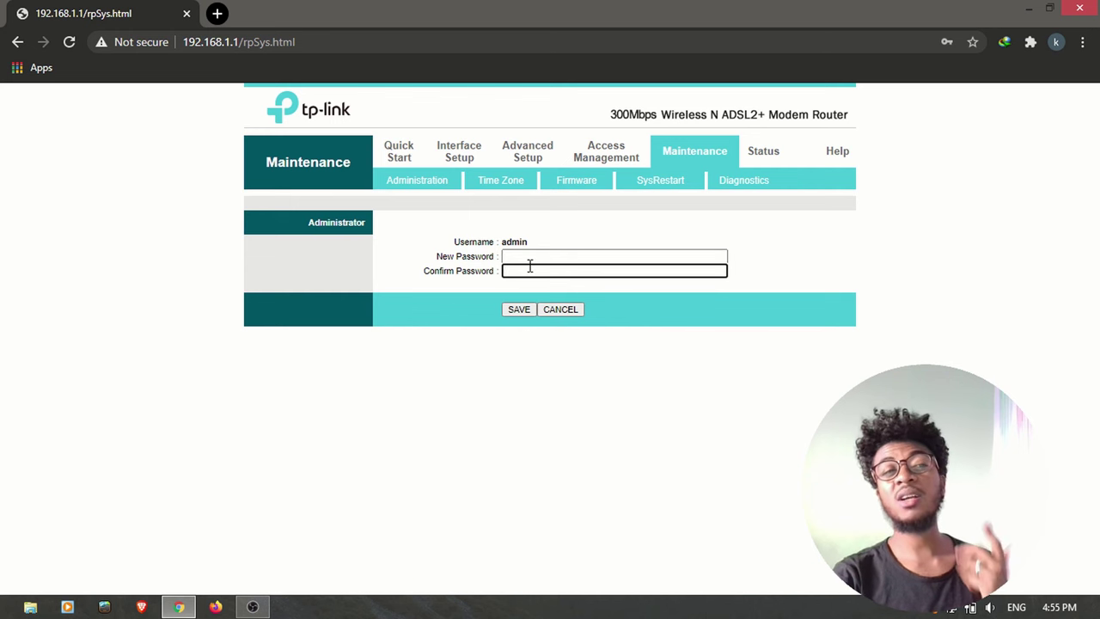
pyautogui.click(530, 258)
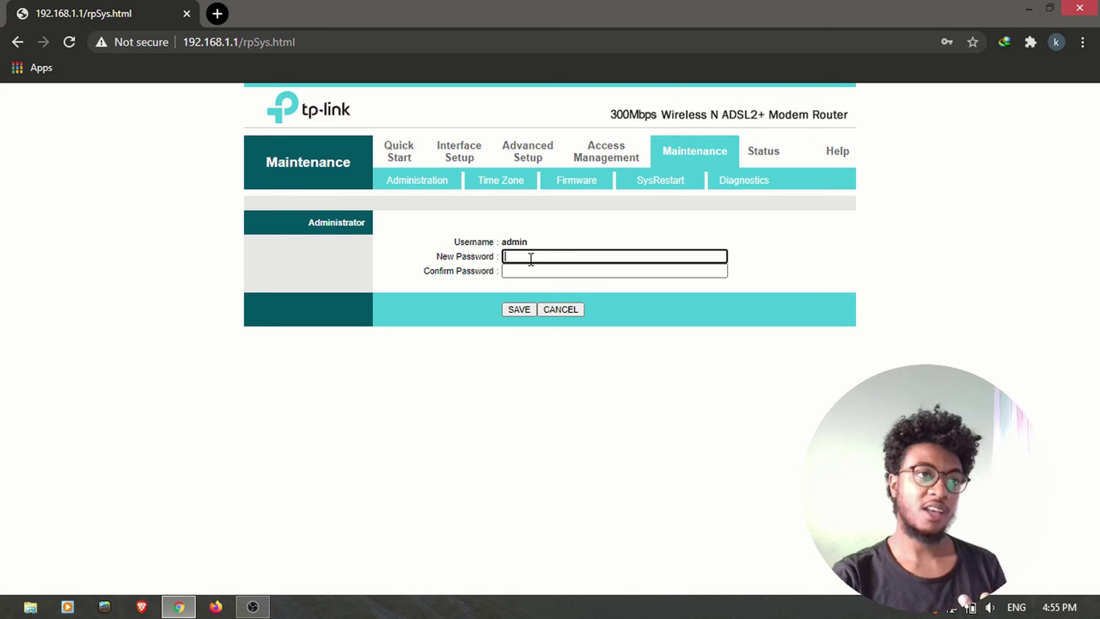
pyautogui.click(531, 271)
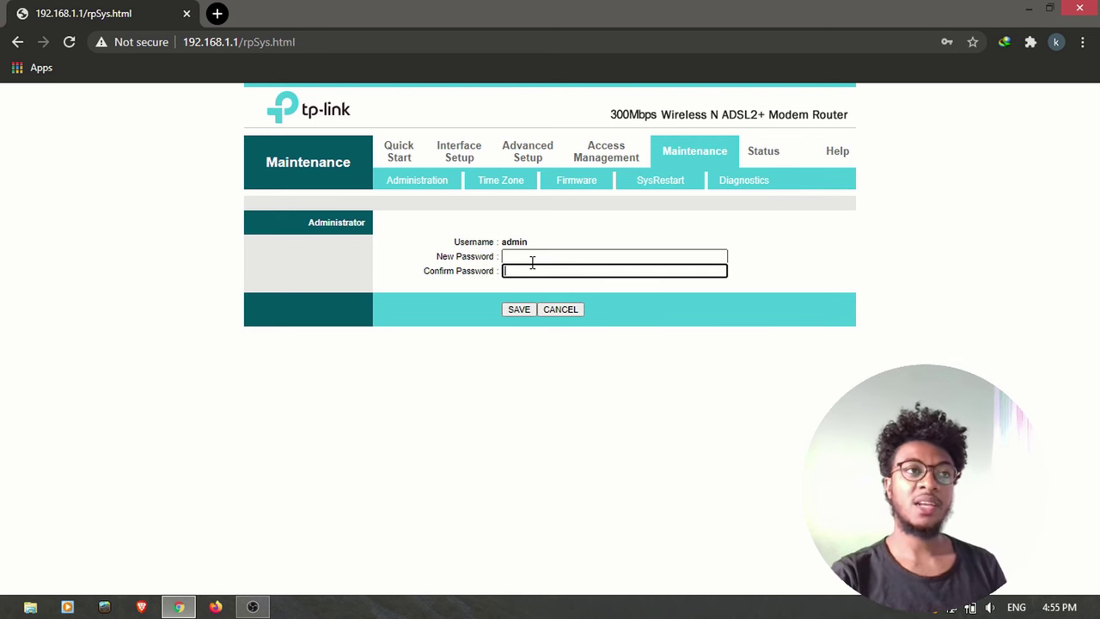
pyautogui.click(474, 190)
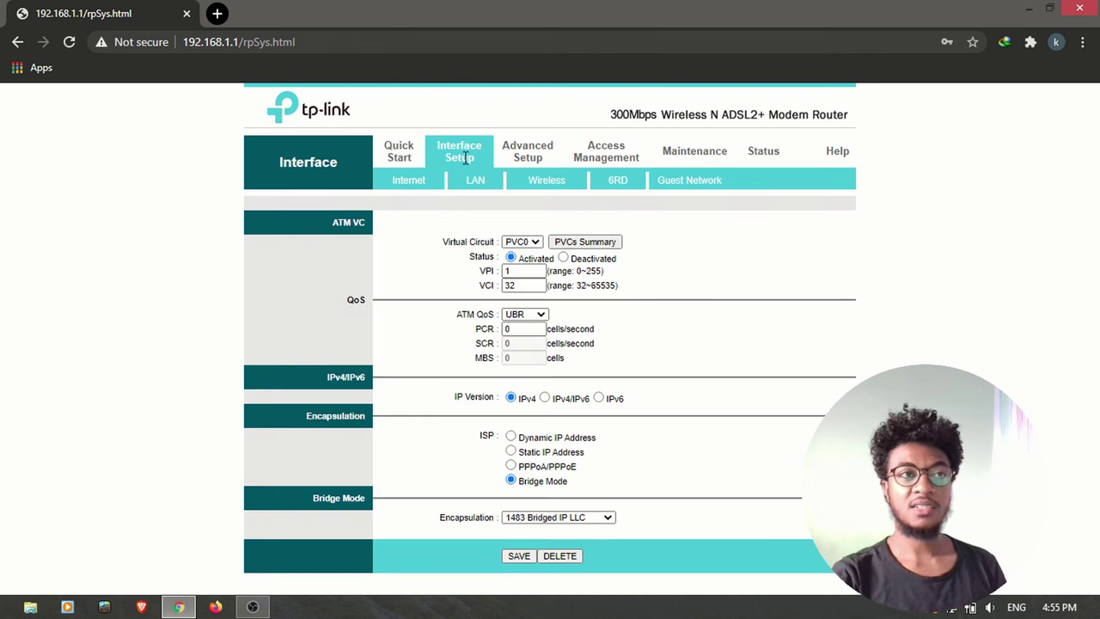
# Open Wireless settings showing SSID TP-LINK_AE56FE with WPA2-PSK authentication and AES encryption
pyautogui.click(541, 183)
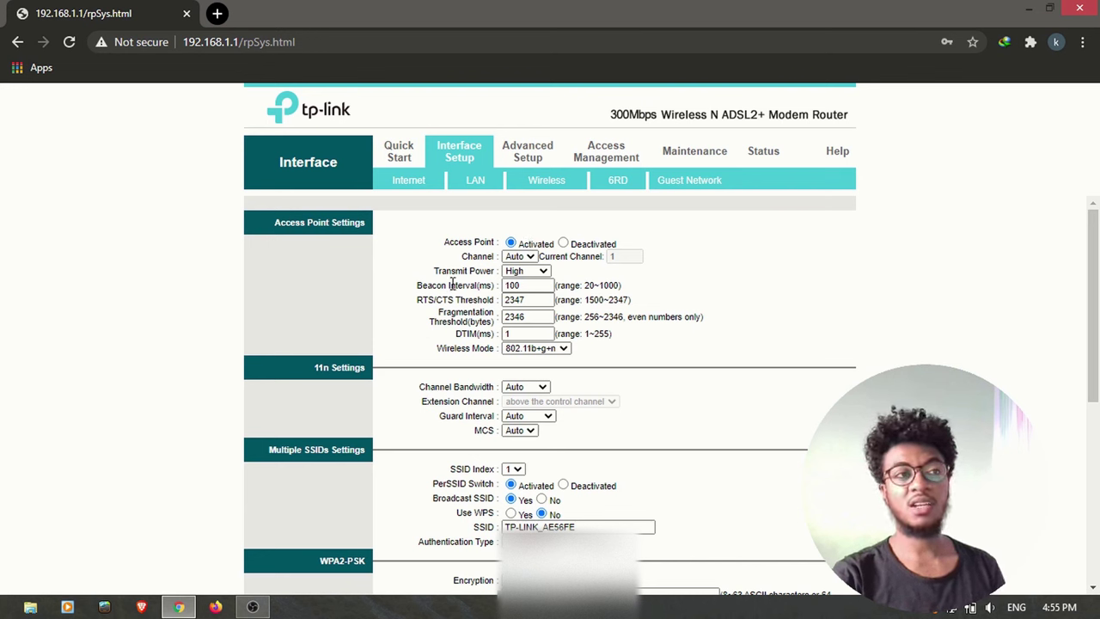
pyautogui.scroll(-1, 471, 258)
pyautogui.scroll(-4, 492, 270)
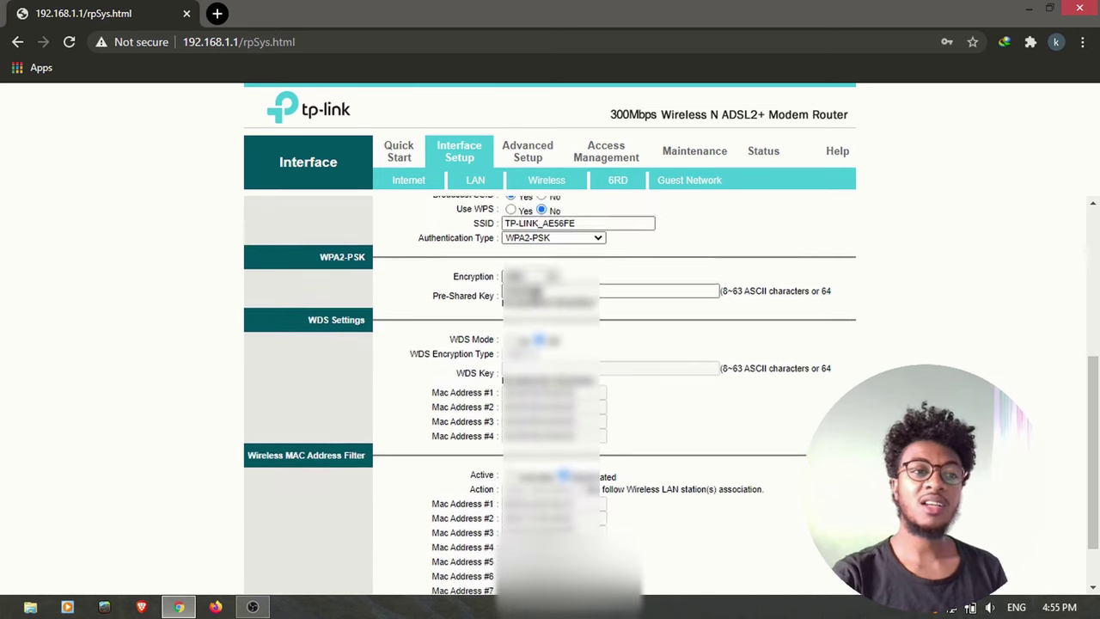
pyautogui.scroll(2, 492, 270)
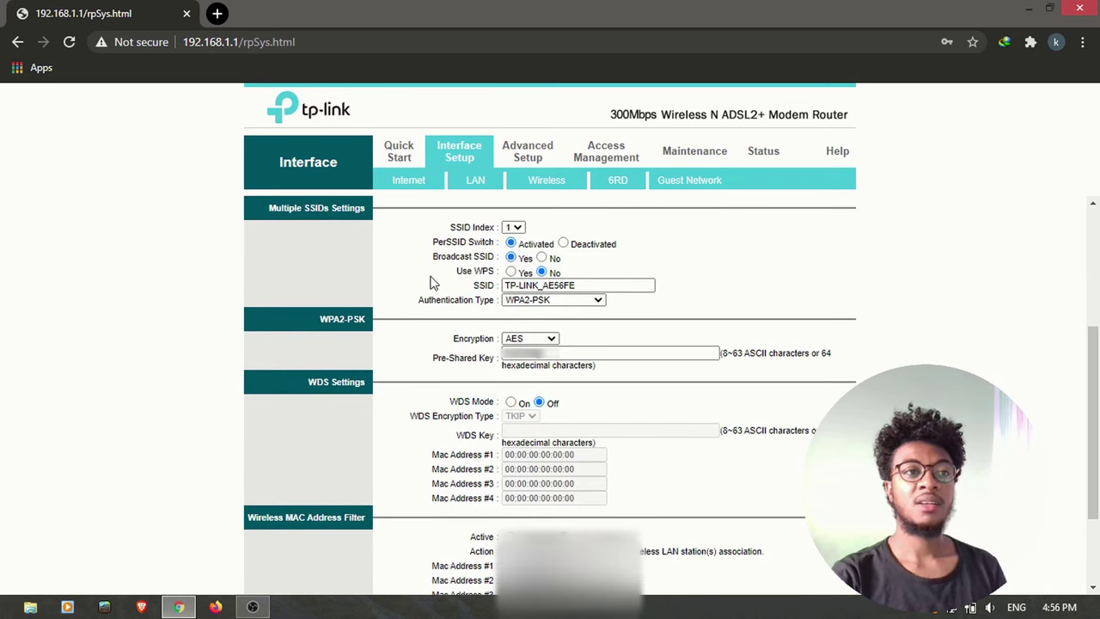
pyautogui.click(506, 289)
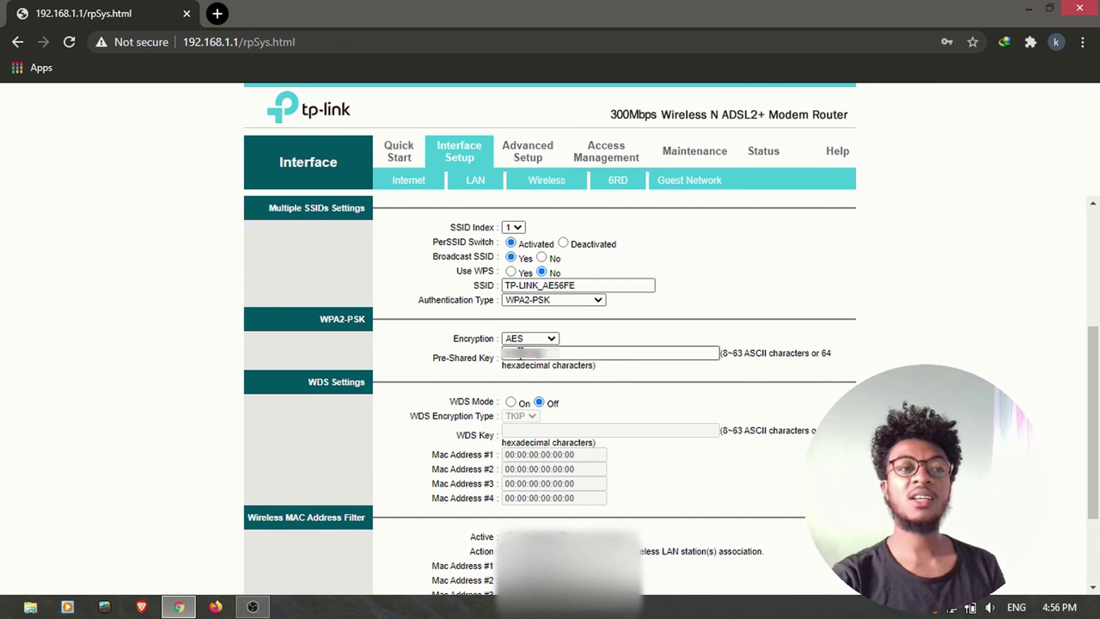
pyautogui.moveTo(560, 351); pyautogui.dragTo(510, 347)
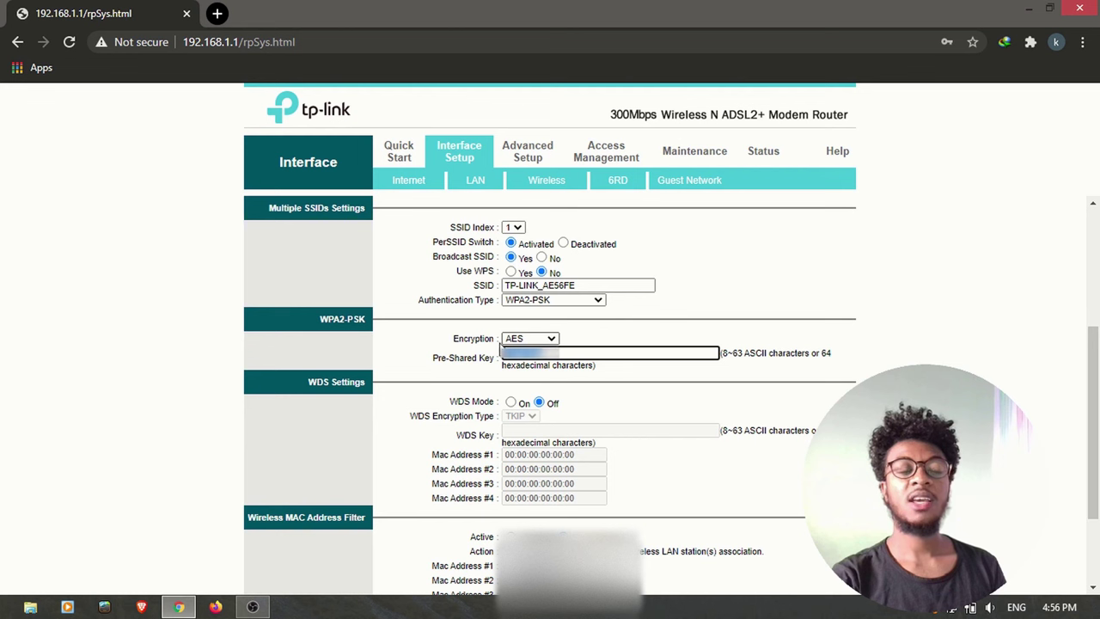
pyautogui.click(548, 359)
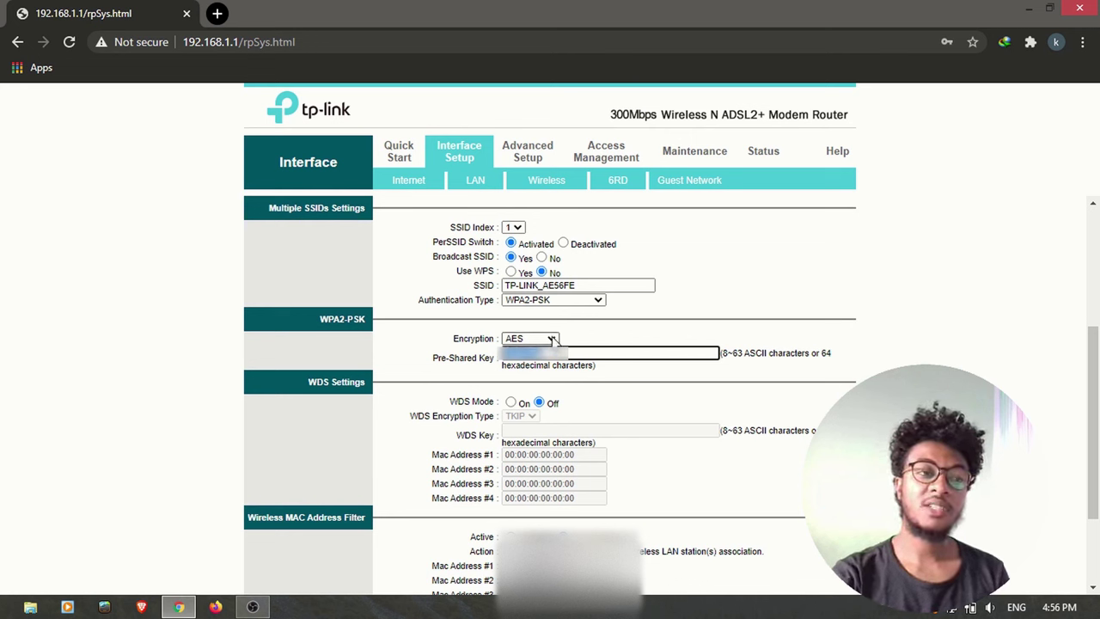
pyautogui.click(551, 338)
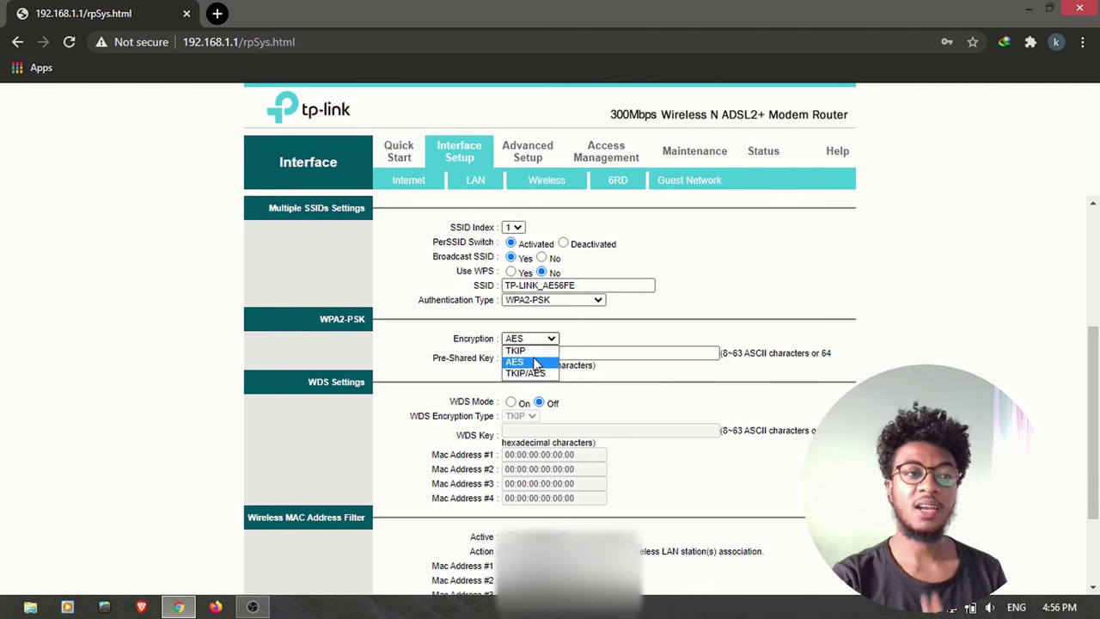
pyautogui.click(599, 341)
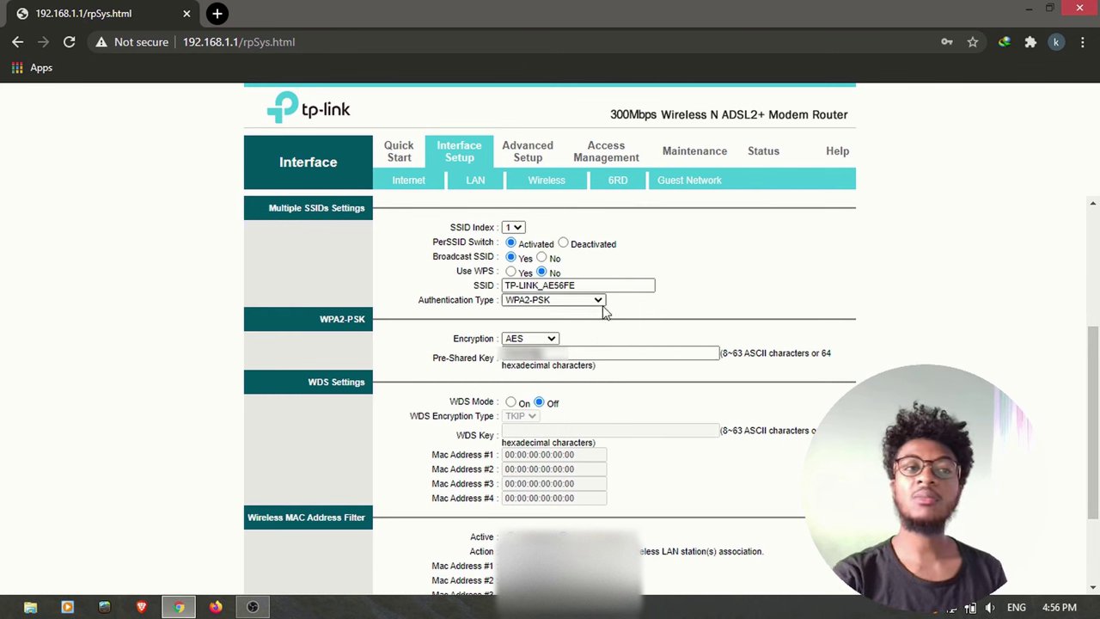
pyautogui.click(598, 301)
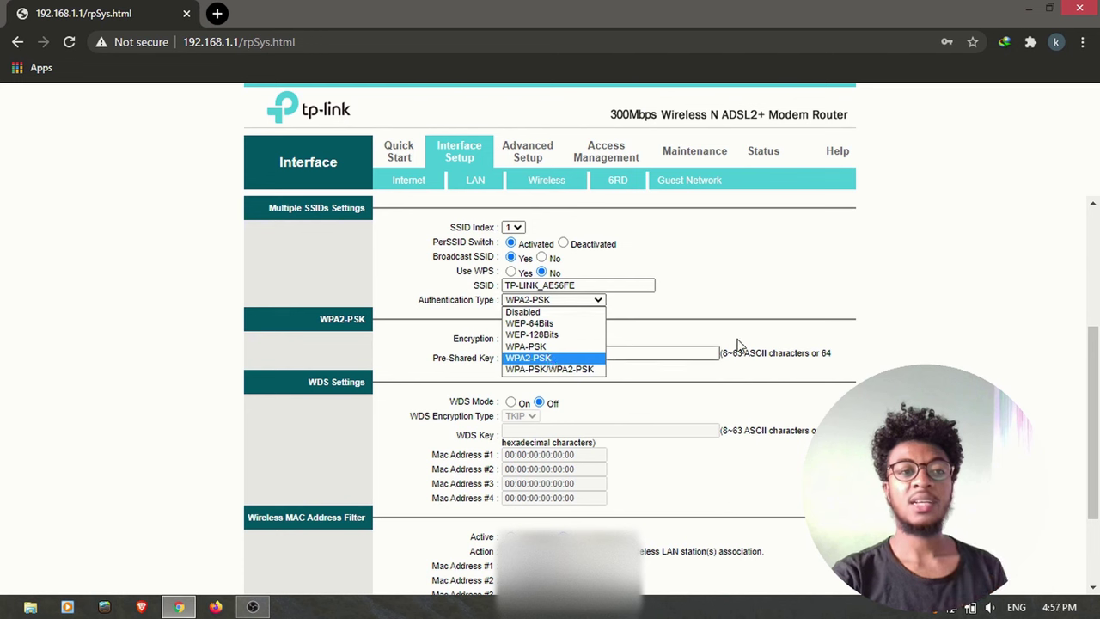
pyautogui.click(730, 290)
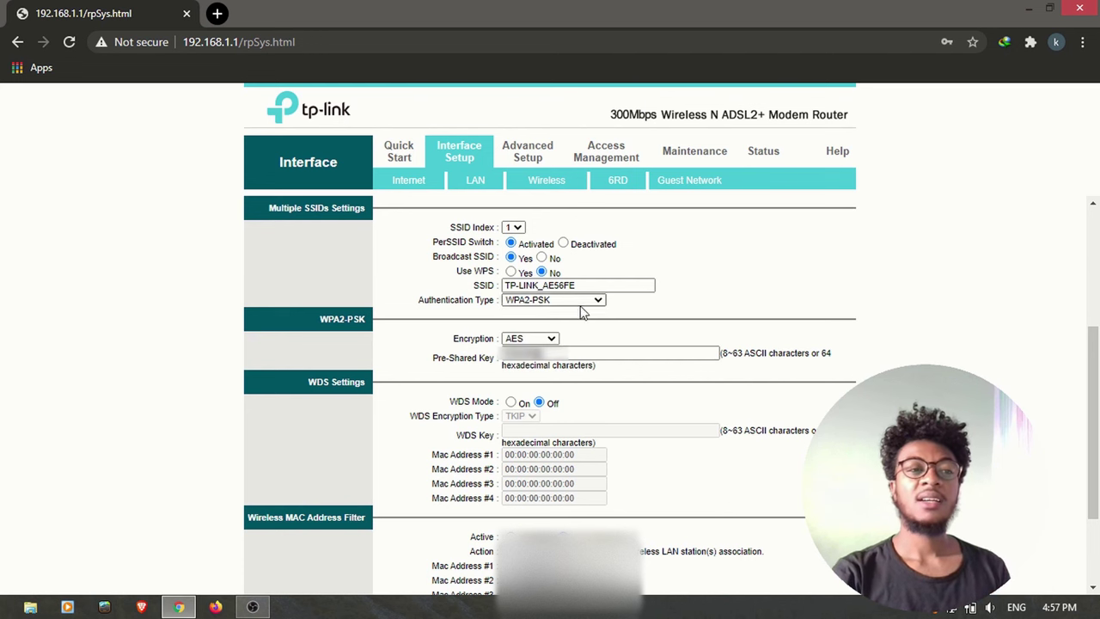
pyautogui.click(586, 356)
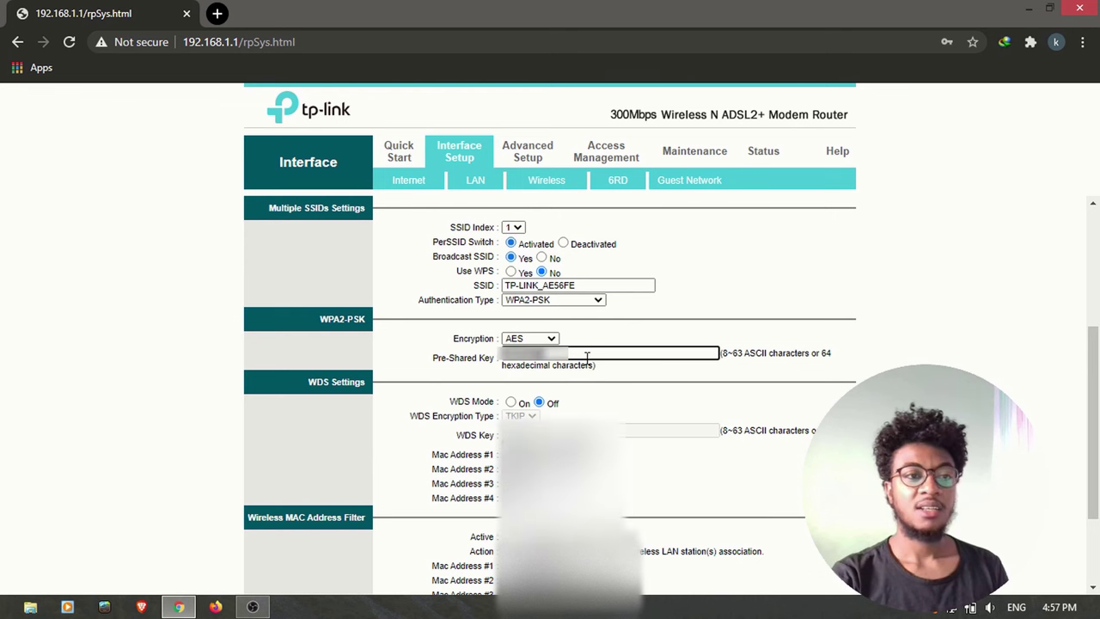
pyautogui.scroll(-3, 586, 357)
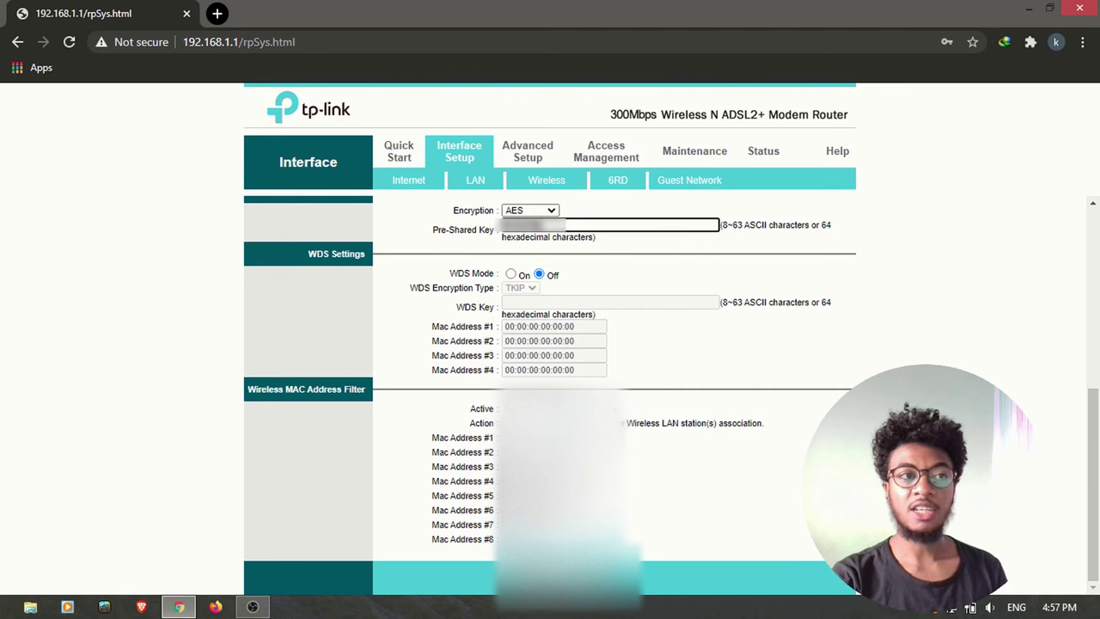
pyautogui.scroll(4, 549, 395)
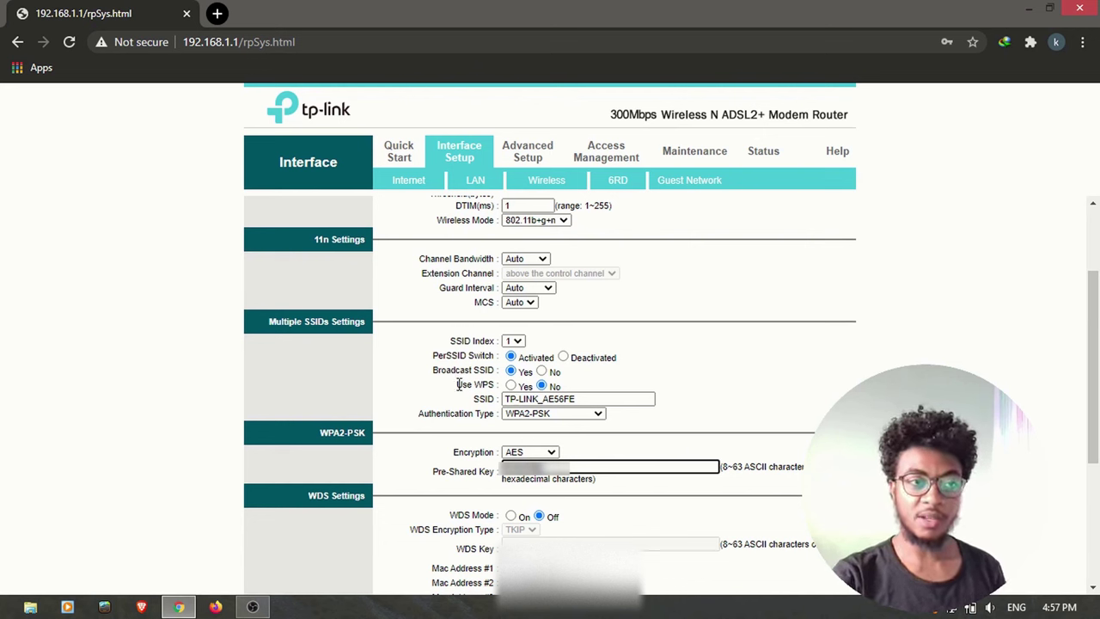
pyautogui.moveTo(456, 384); pyautogui.dragTo(590, 388)
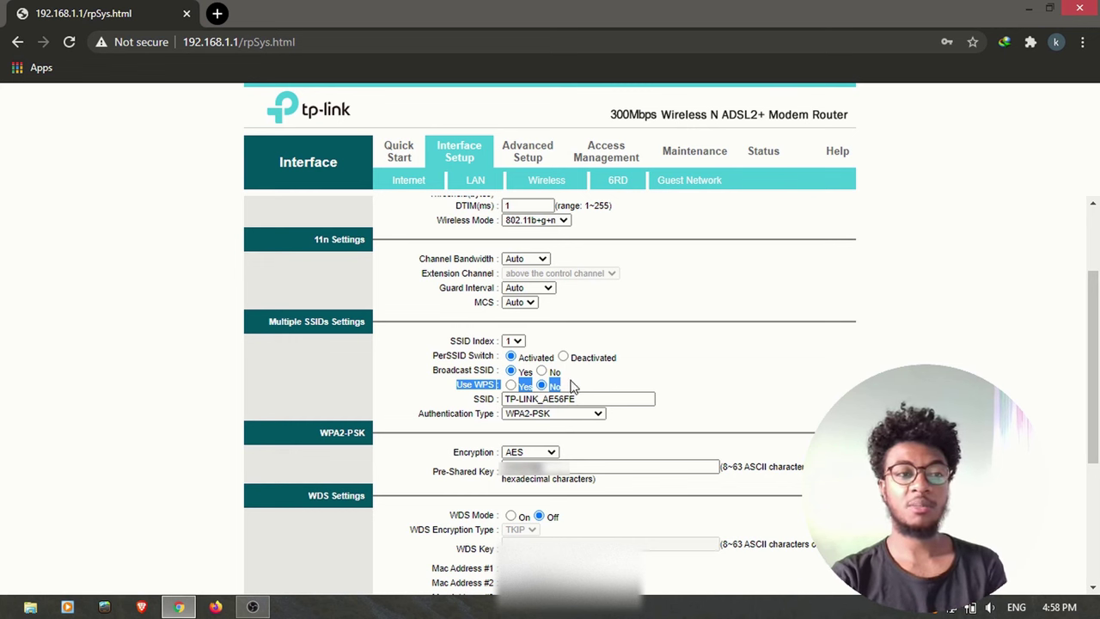
pyautogui.click(589, 386)
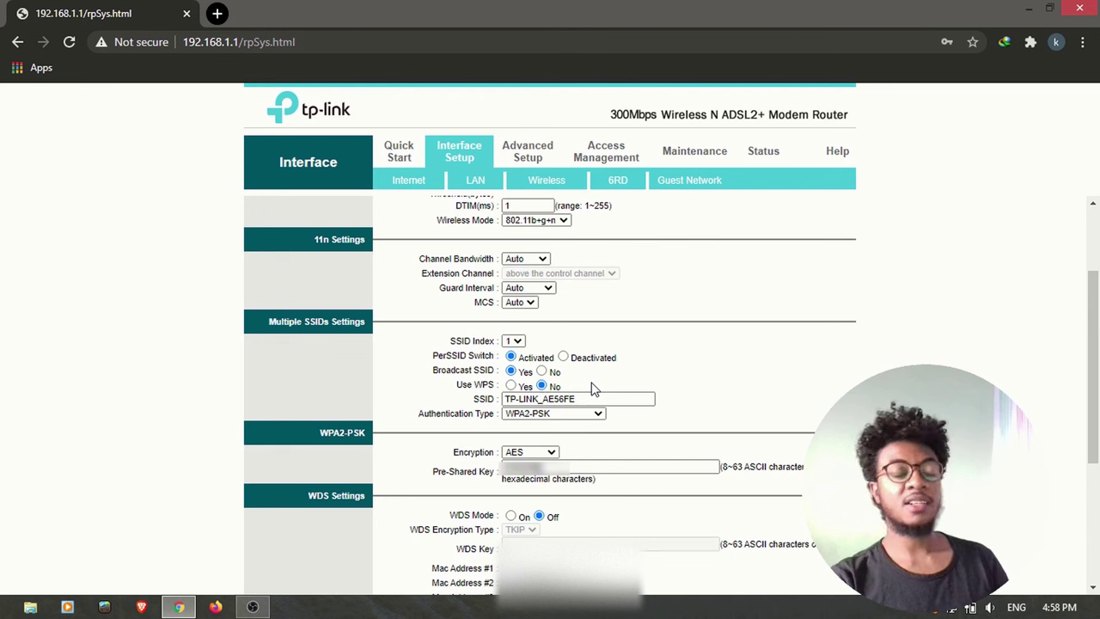